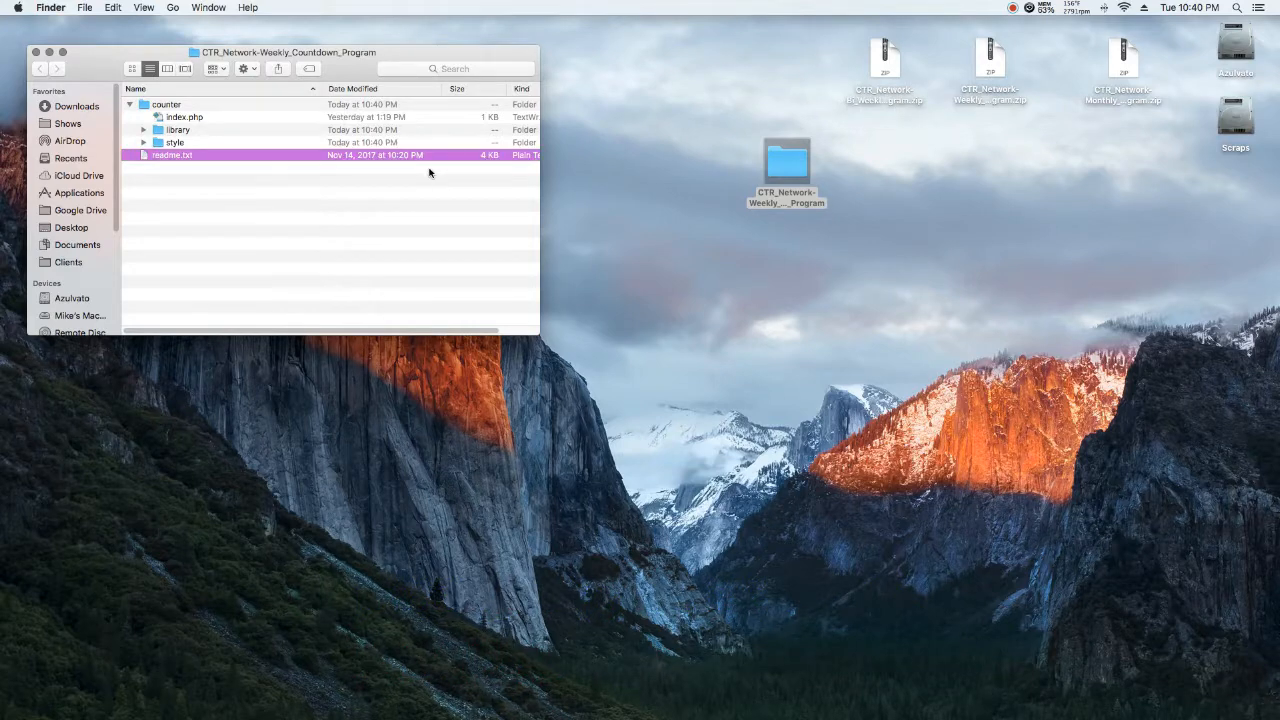
# - Arrange the readme TextEdit window and the Cyberduck server browser side by side without overlap
pyautogui.moveTo(230, 195); pyautogui.dragTo(736, 270)
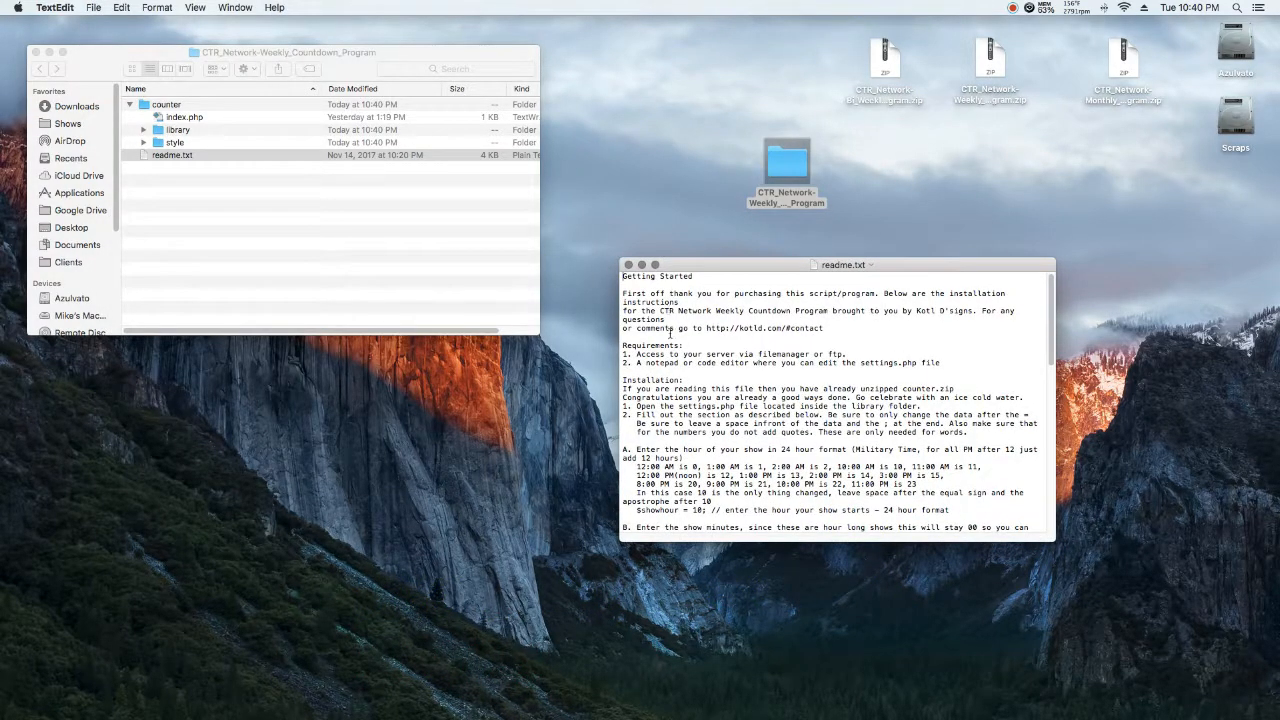
pyautogui.moveTo(928, 716)
pyautogui.click(853, 672)
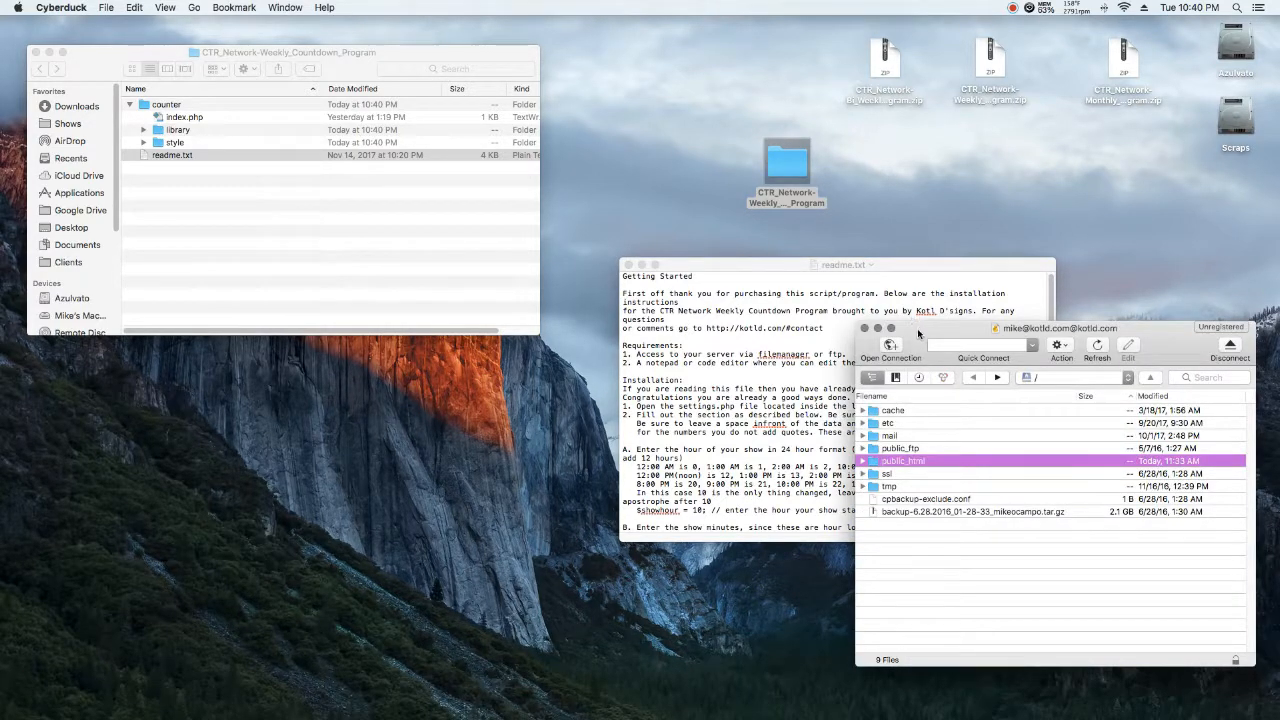
pyautogui.moveTo(917, 328); pyautogui.dragTo(917, 318)
pyautogui.moveTo(700, 265); pyautogui.dragTo(620, 222)
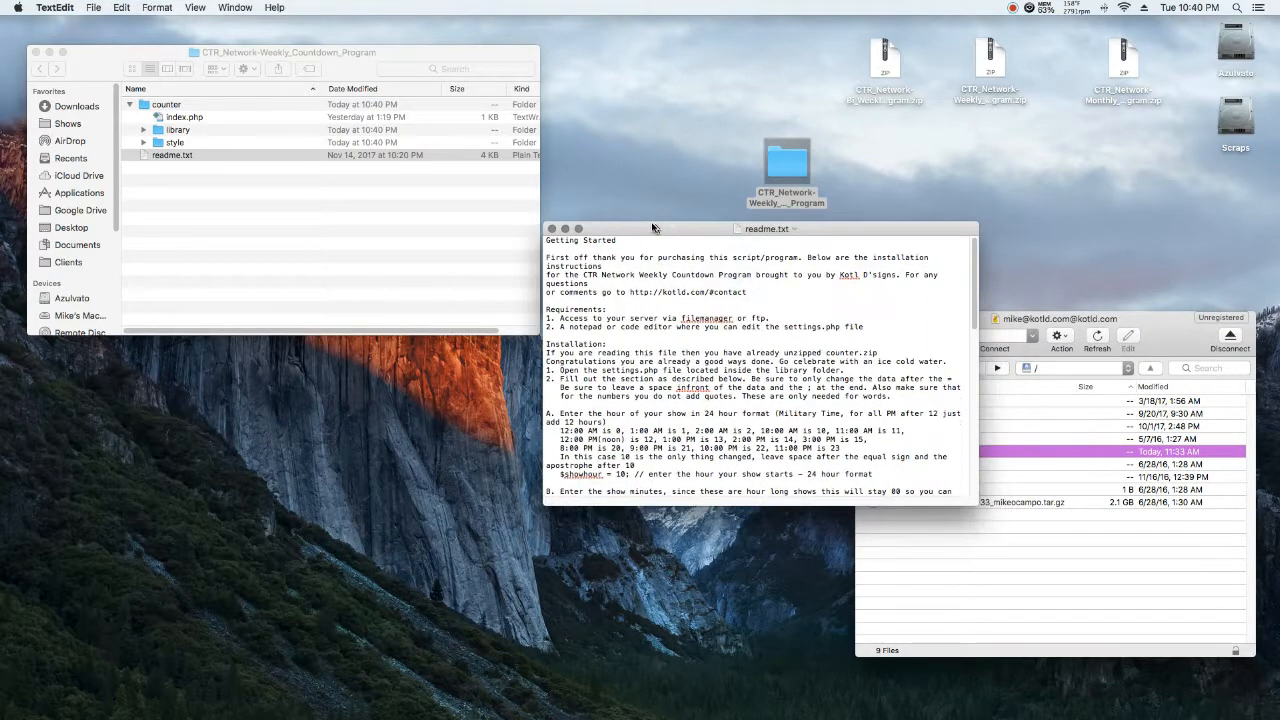
pyautogui.click(172, 155)
# - Navigate into the counter folder and then its library subfolder in Finder
pyautogui.doubleClick(157, 104)
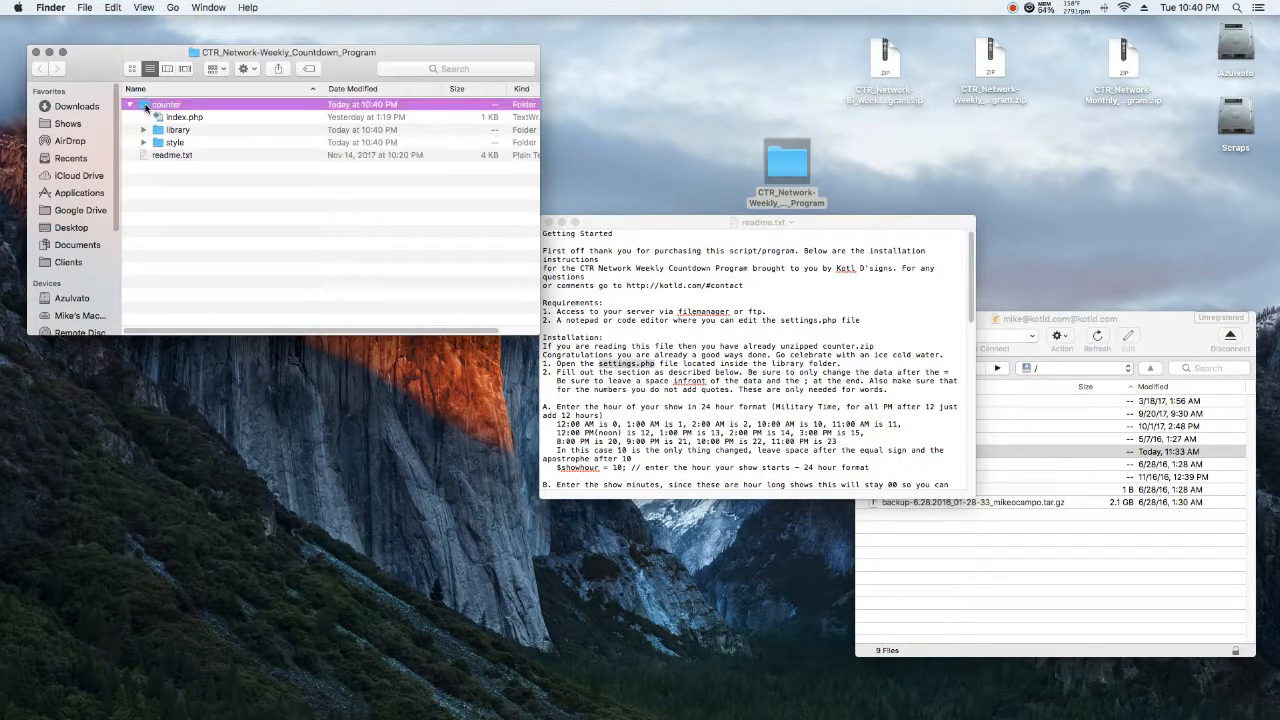
pyautogui.click(147, 118)
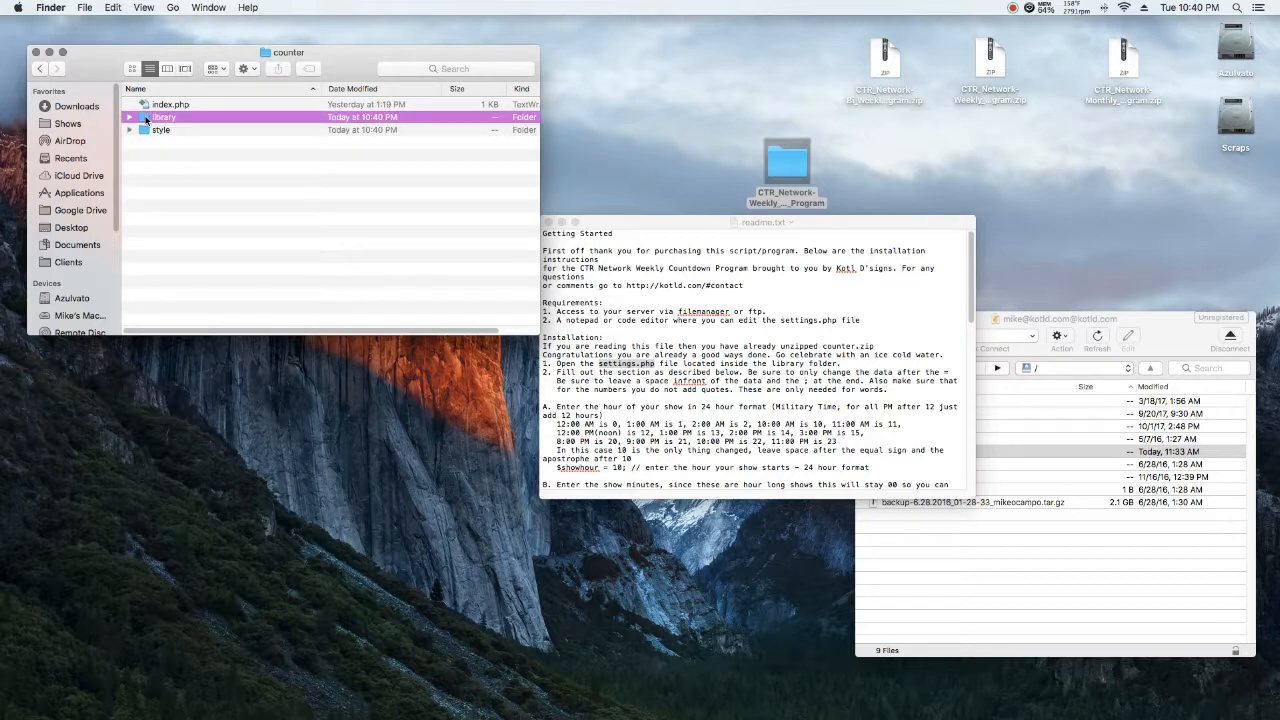
pyautogui.doubleClick(147, 118)
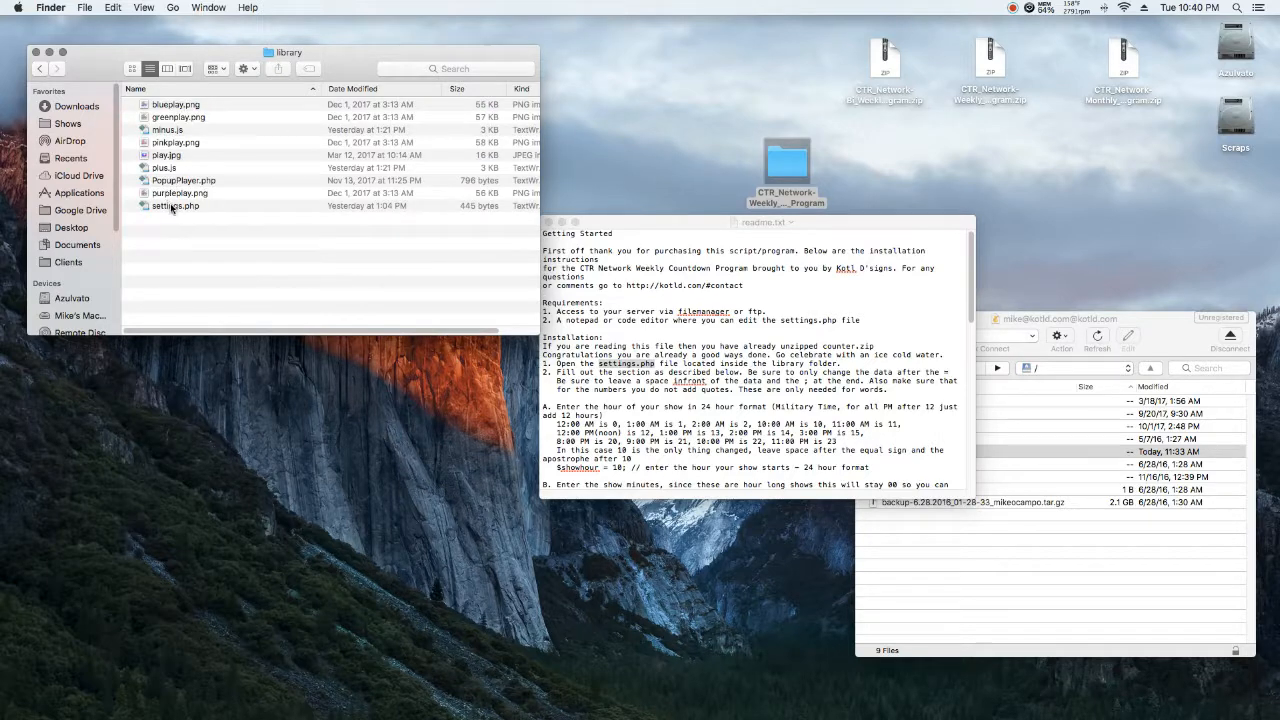
# - Open settings.php from the library folder with TextEdit
pyautogui.click(172, 207)
pyautogui.rightClick(172, 207)
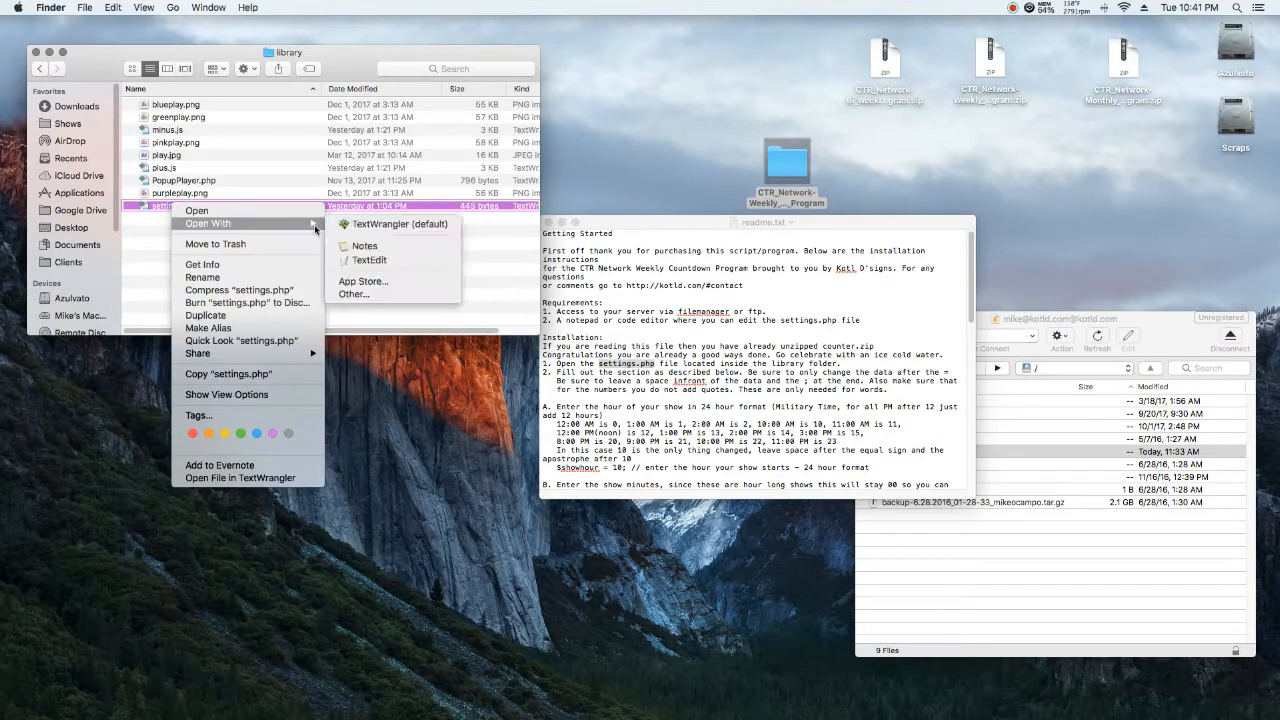
pyautogui.click(369, 260)
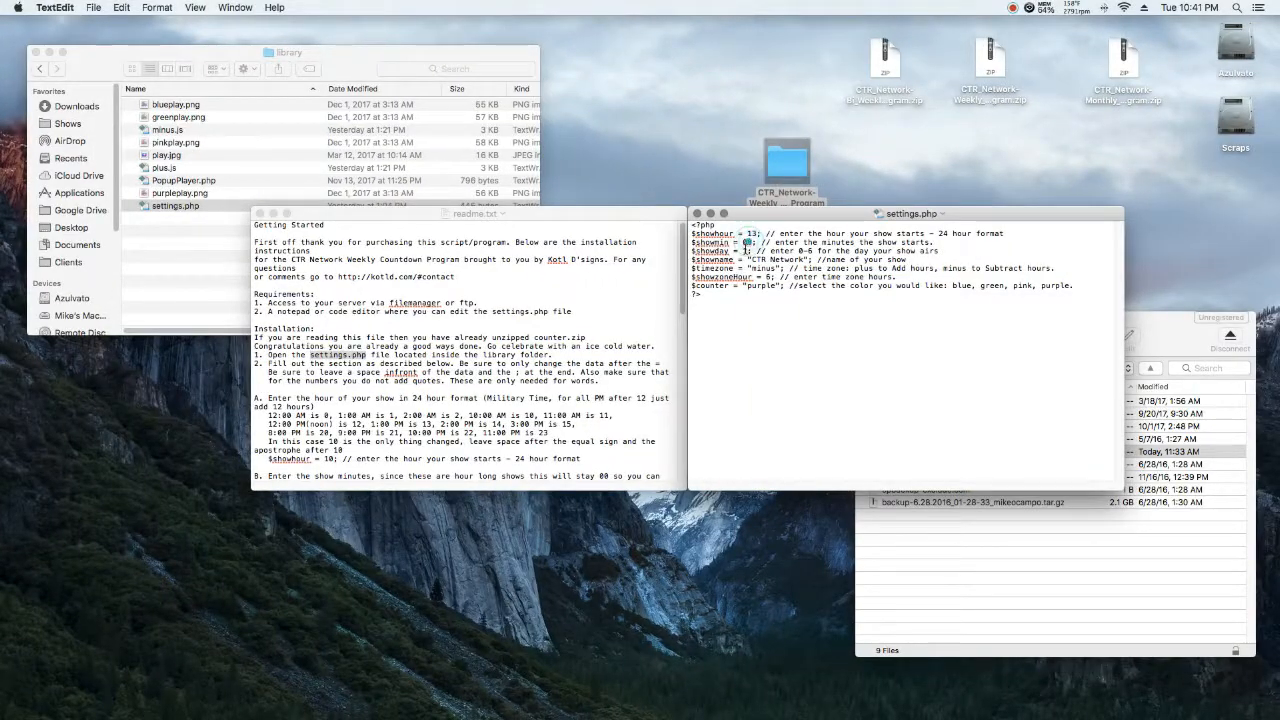
pyautogui.doubleClick(745, 251)
pyautogui.moveTo(750, 259); pyautogui.dragTo(800, 259)
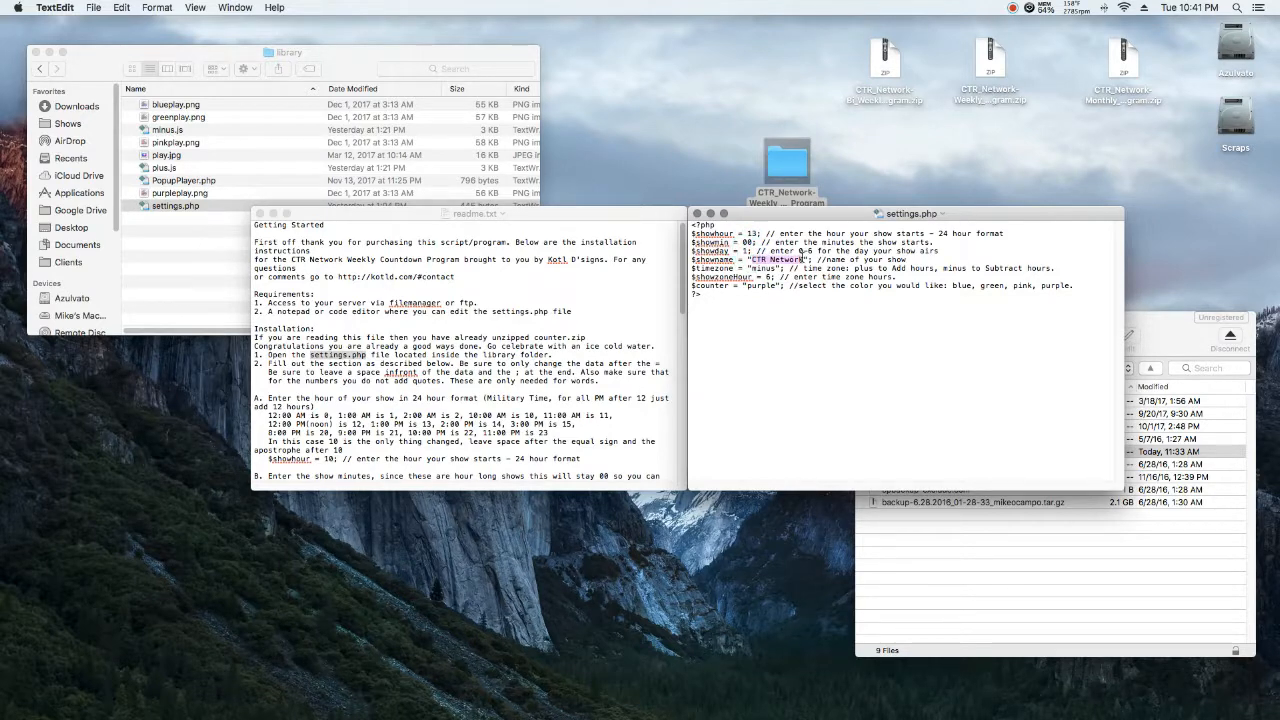
pyautogui.doubleClick(760, 268)
pyautogui.doubleClick(768, 277)
pyautogui.doubleClick(760, 286)
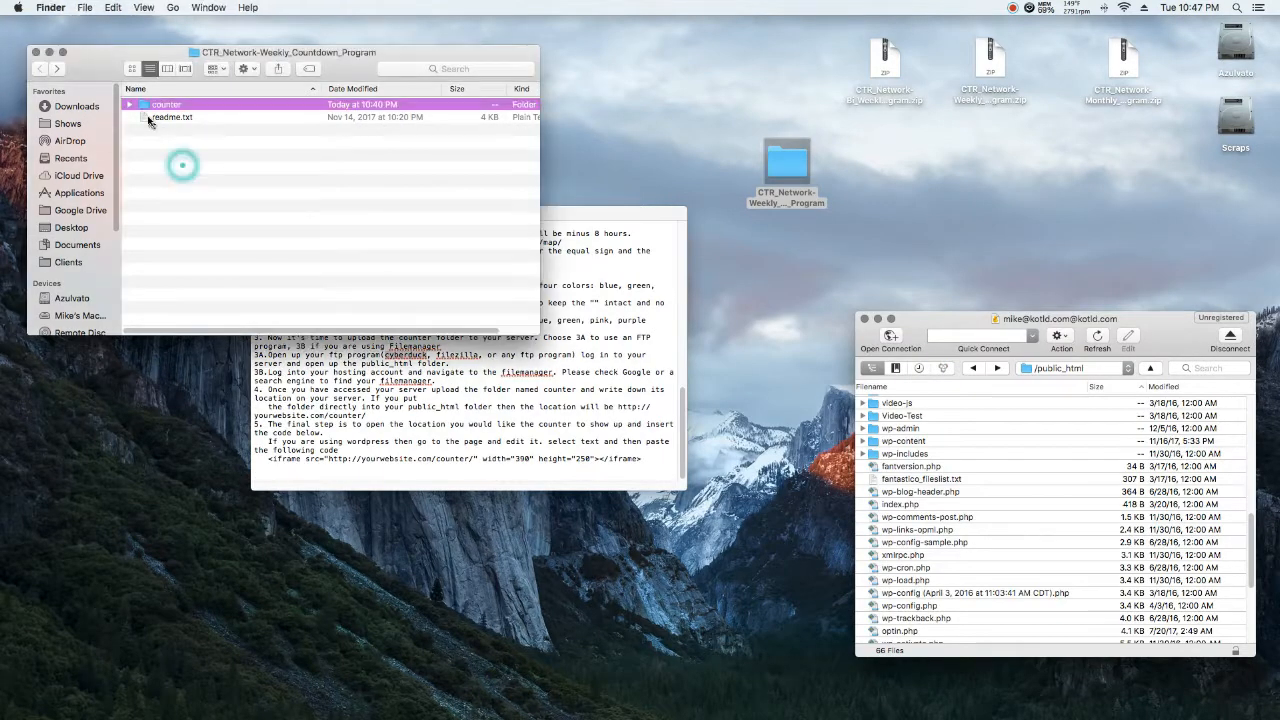
# - Upload the counter folder into the server's public_html directory via Cyberduck
pyautogui.moveTo(145, 106); pyautogui.dragTo(936, 583)
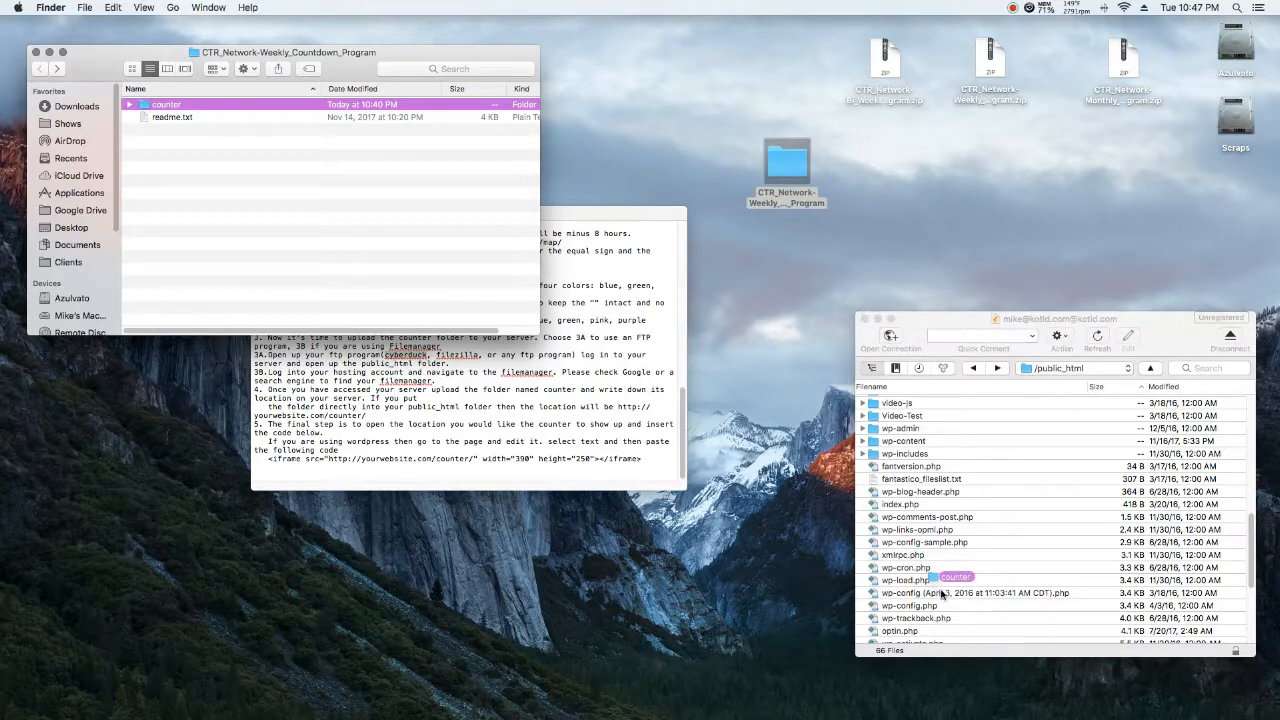
pyautogui.moveTo(940, 594); pyautogui.dragTo(940, 594)
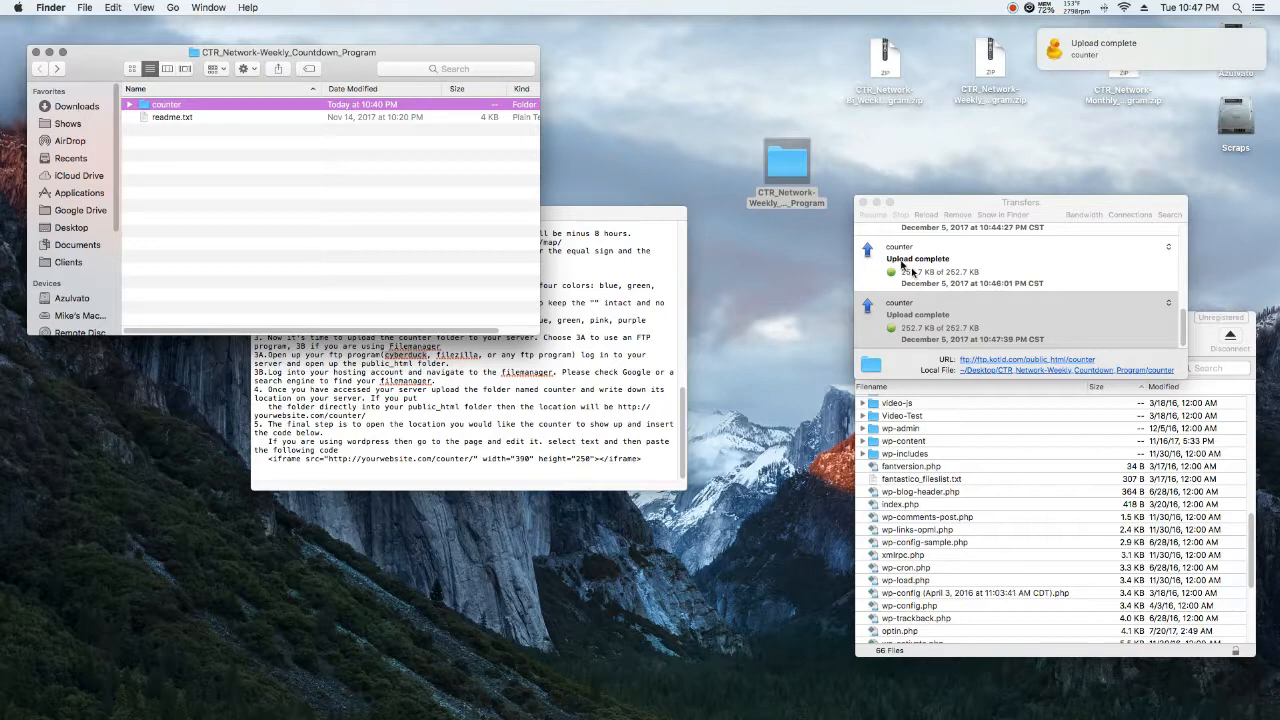
pyautogui.click(864, 203)
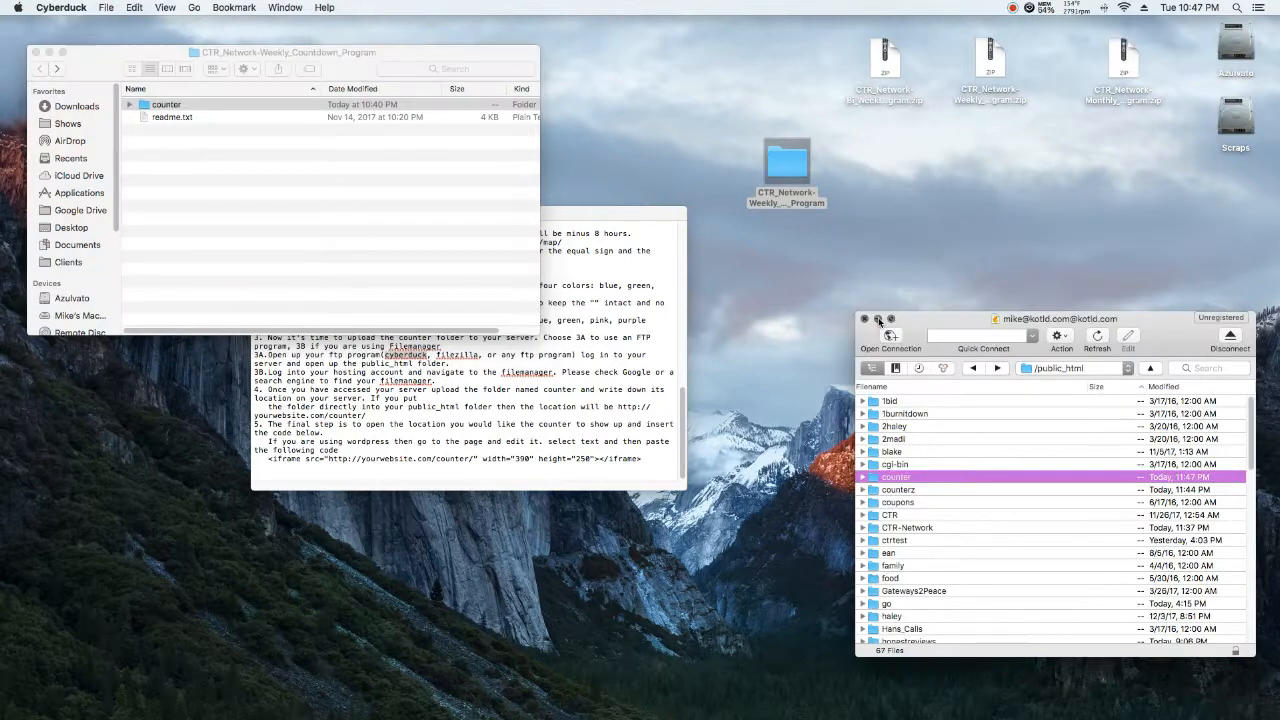
# - Minimize the server browser and bring the readme instructions back to the front
pyautogui.click(879, 326)
pyautogui.click(873, 299)
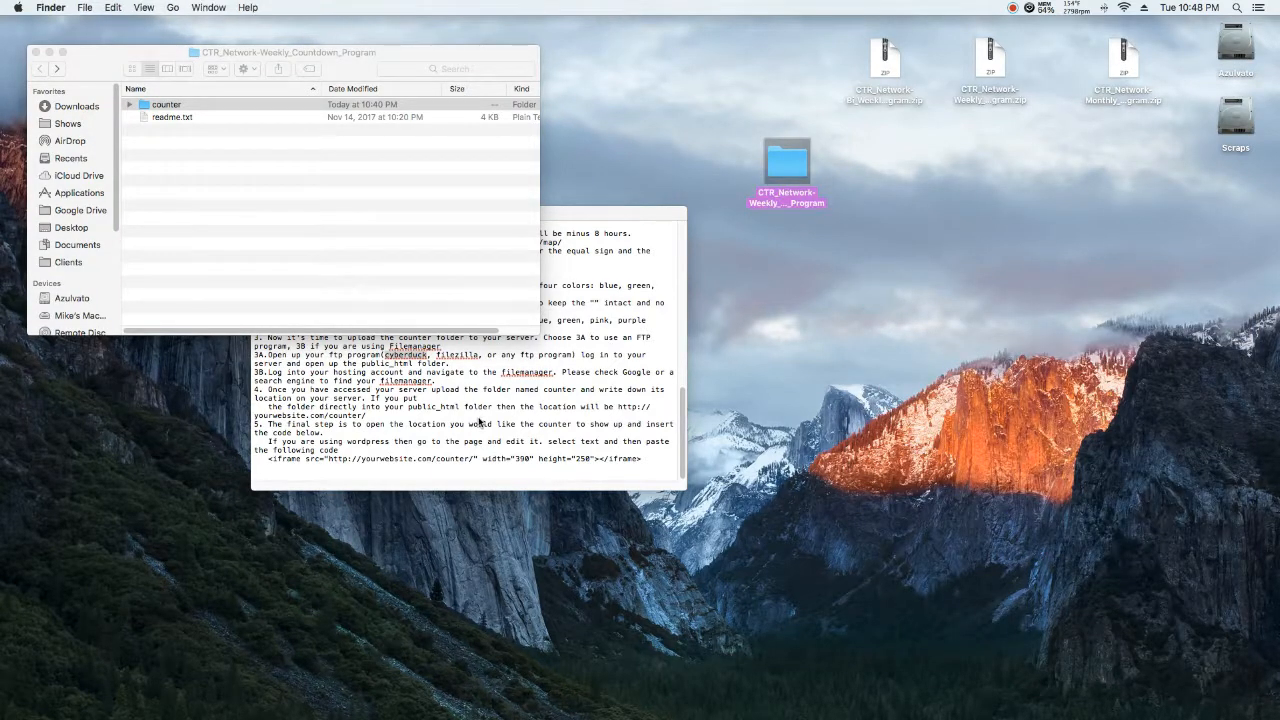
pyautogui.click(480, 425)
# - Copy the readme's iframe embed code line pointing to the site's counter folder
pyautogui.doubleClick(383, 458)
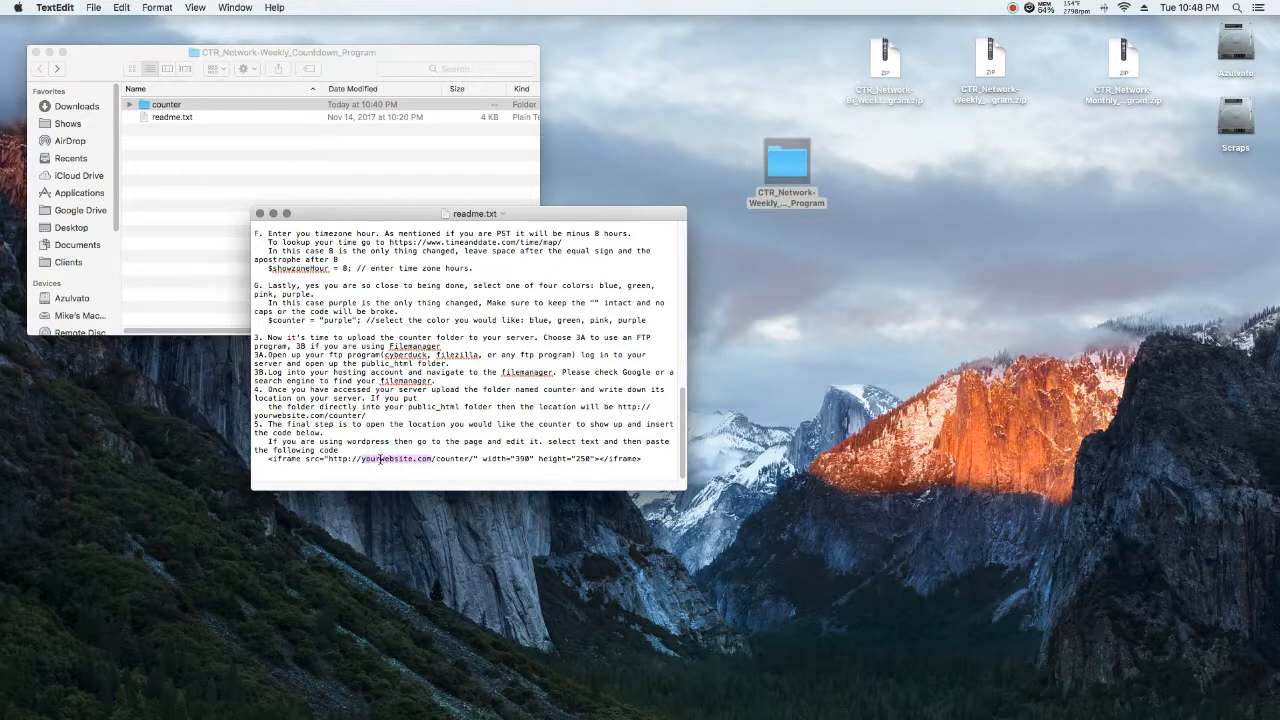
pyautogui.write('kotld')
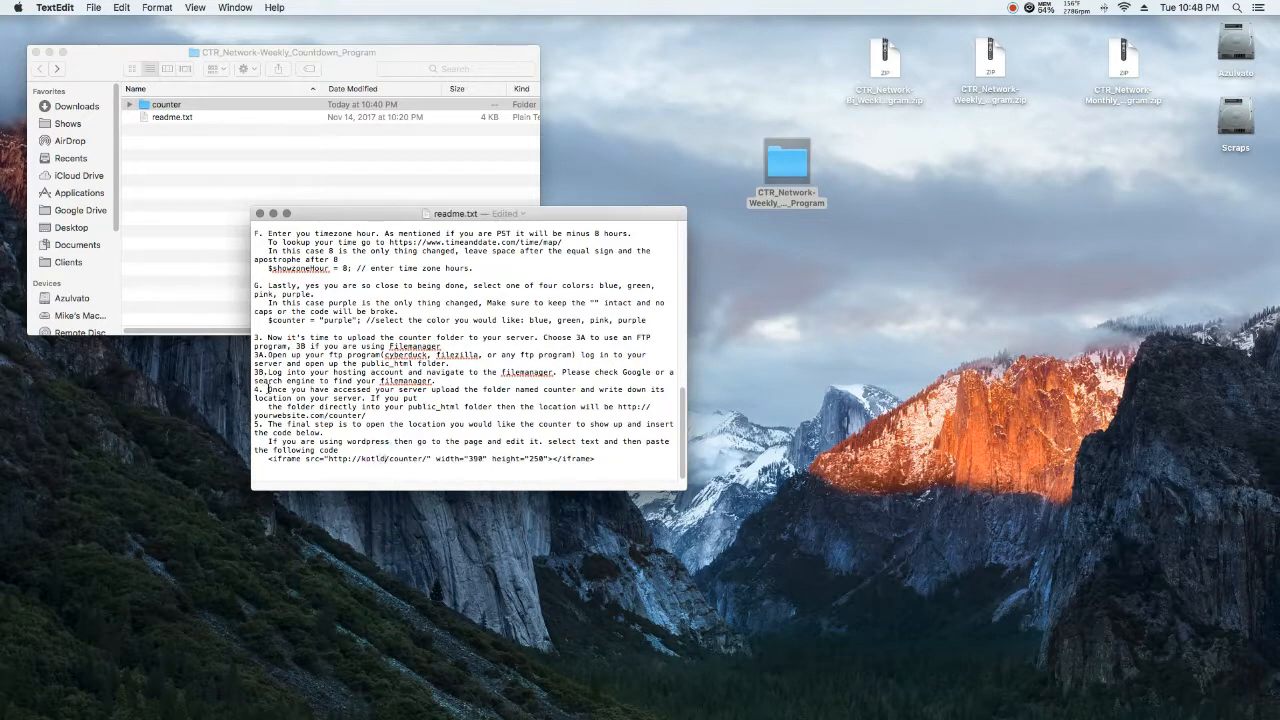
pyautogui.write('.com')
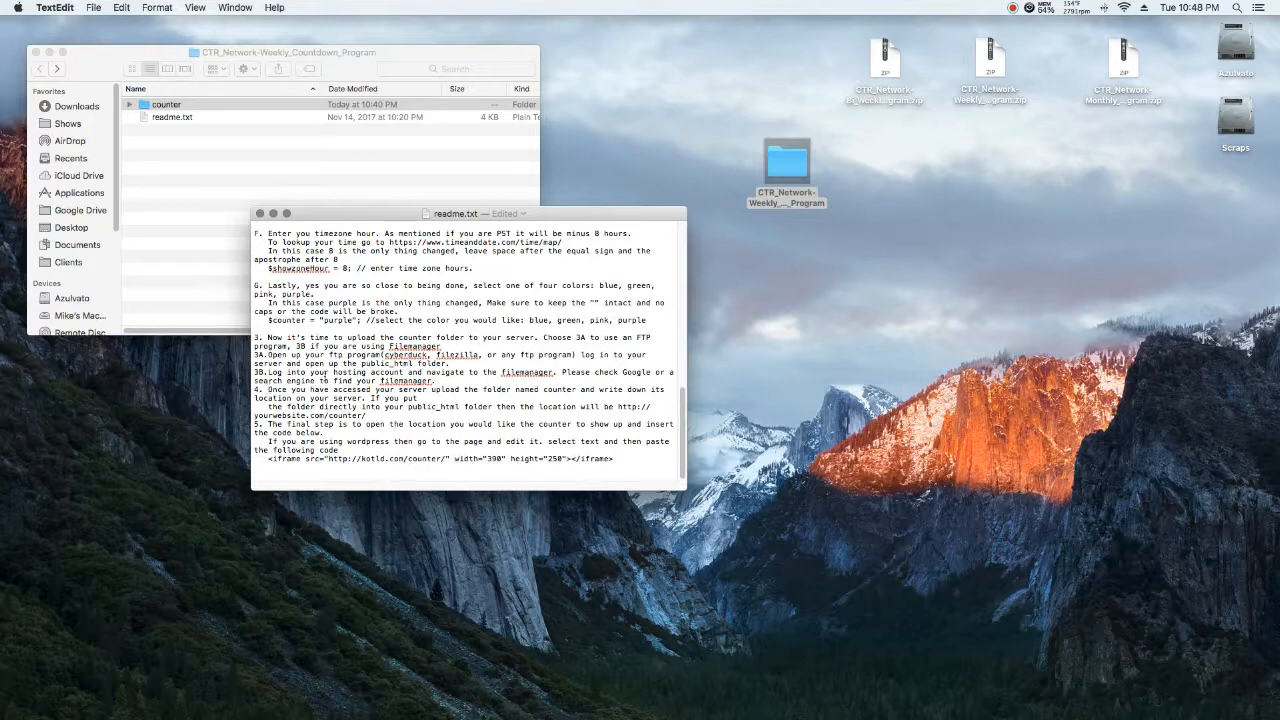
pyautogui.tripleClick(267, 458)
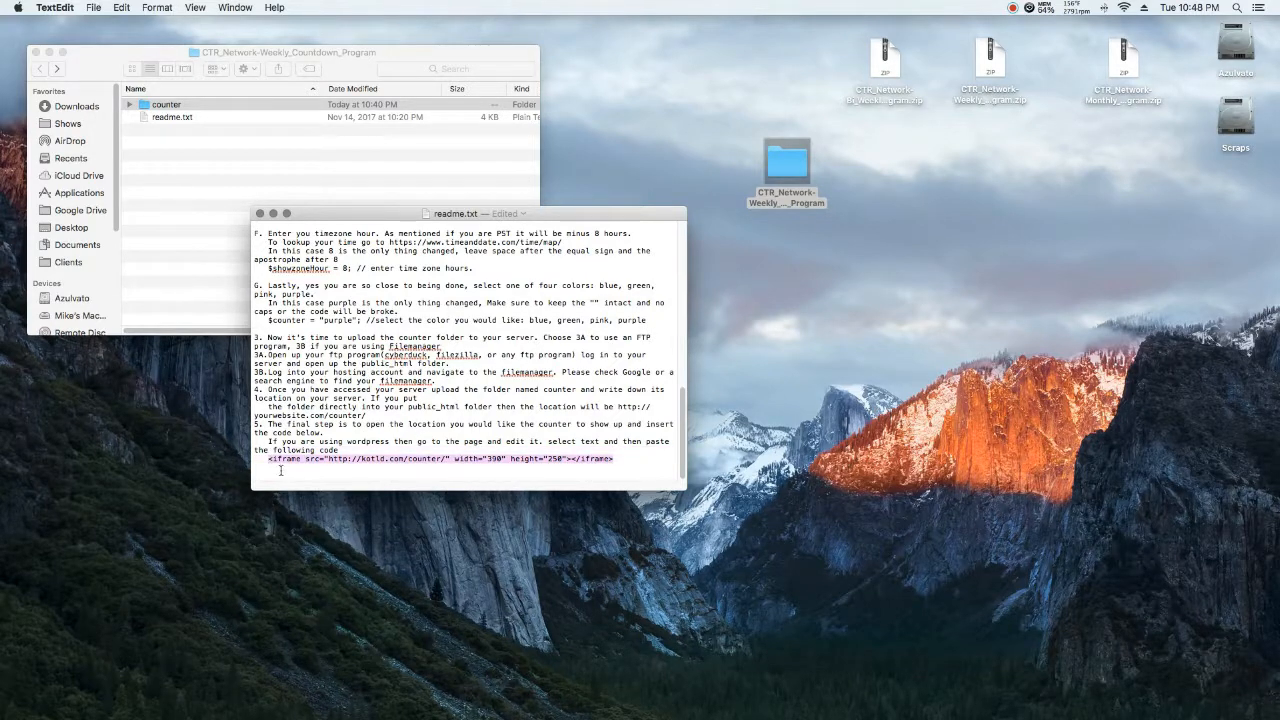
pyautogui.rightClick(303, 458)
pyautogui.click(340, 513)
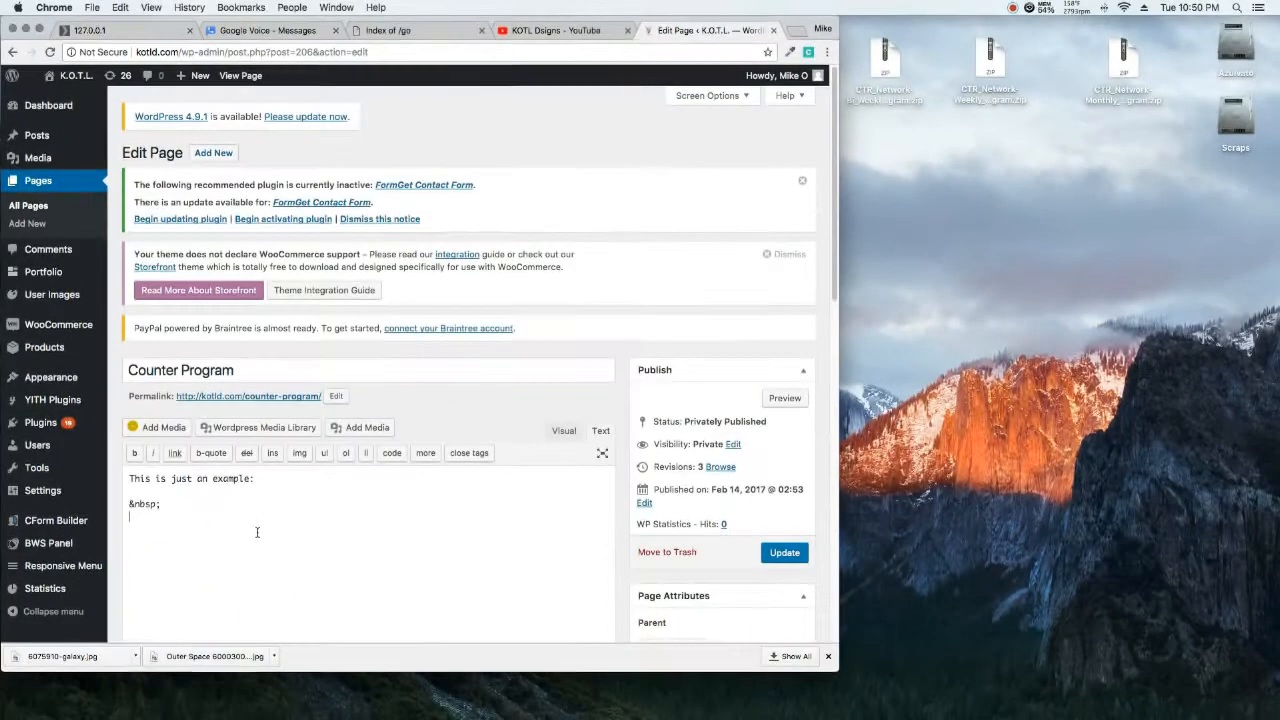
# - Paste the iframe code into the Counter Program page, update it, and load its preview
pyautogui.rightClick(149, 537)
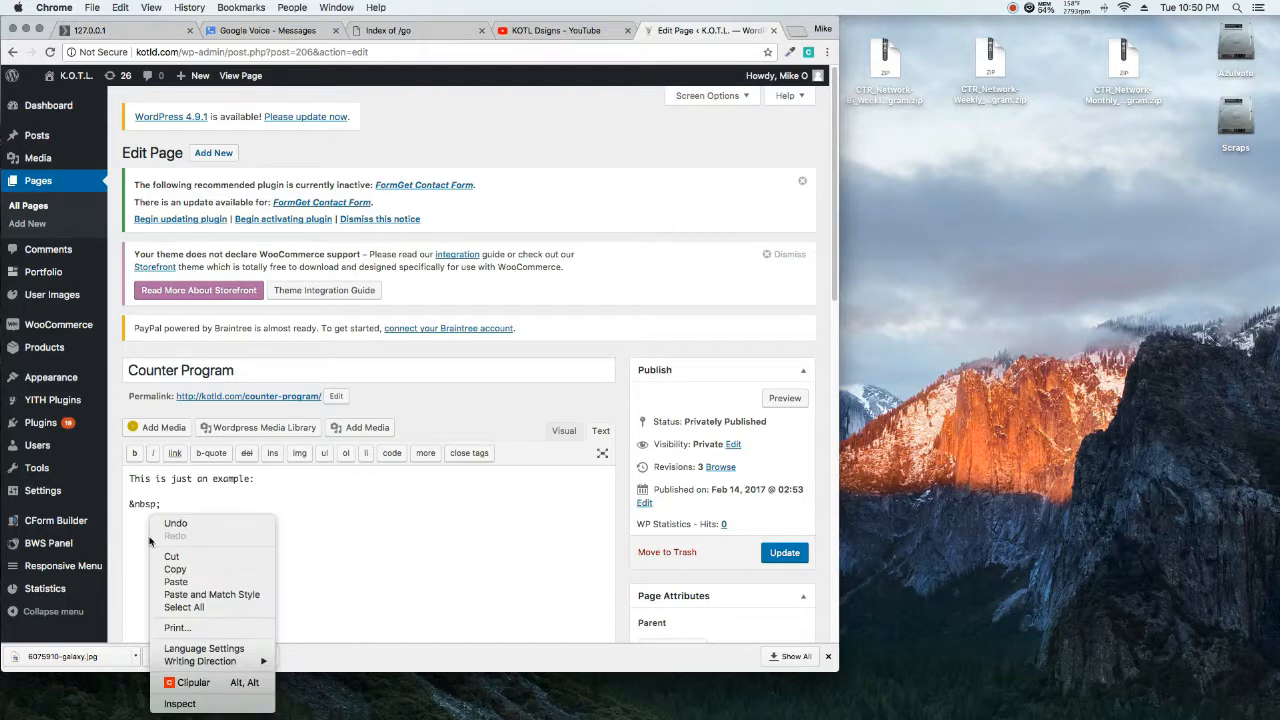
pyautogui.click(189, 584)
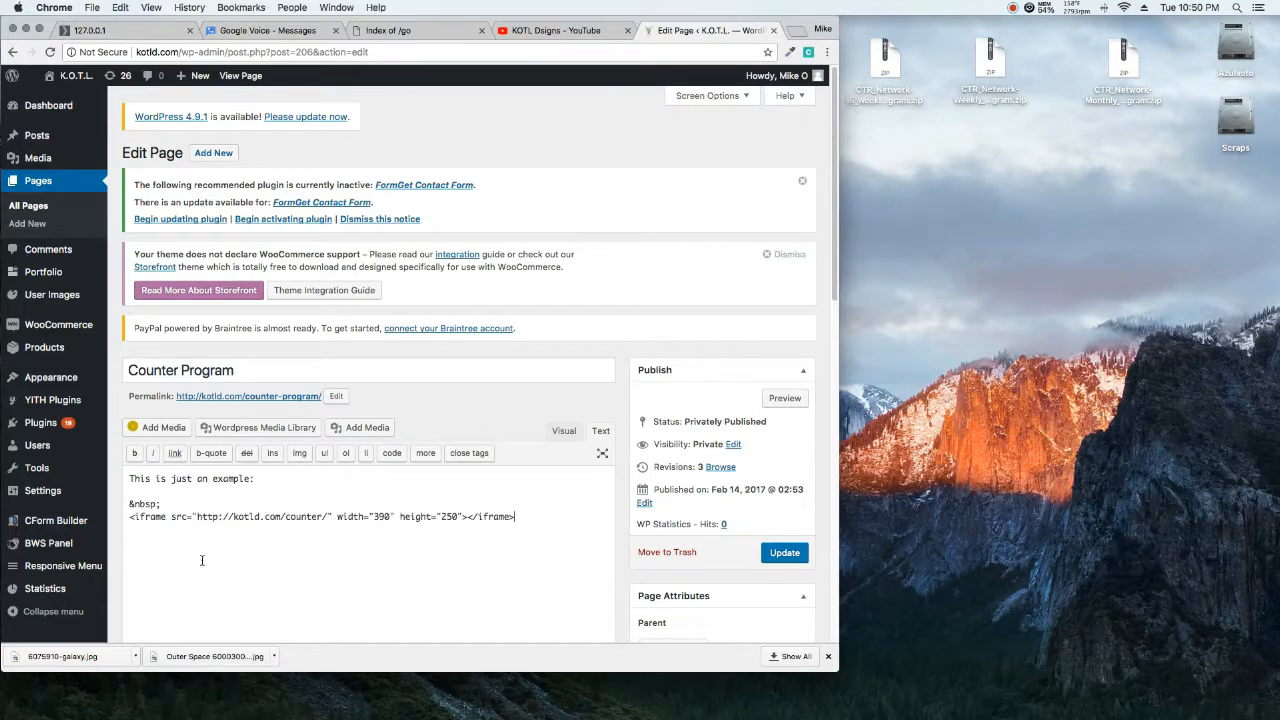
pyautogui.click(785, 552)
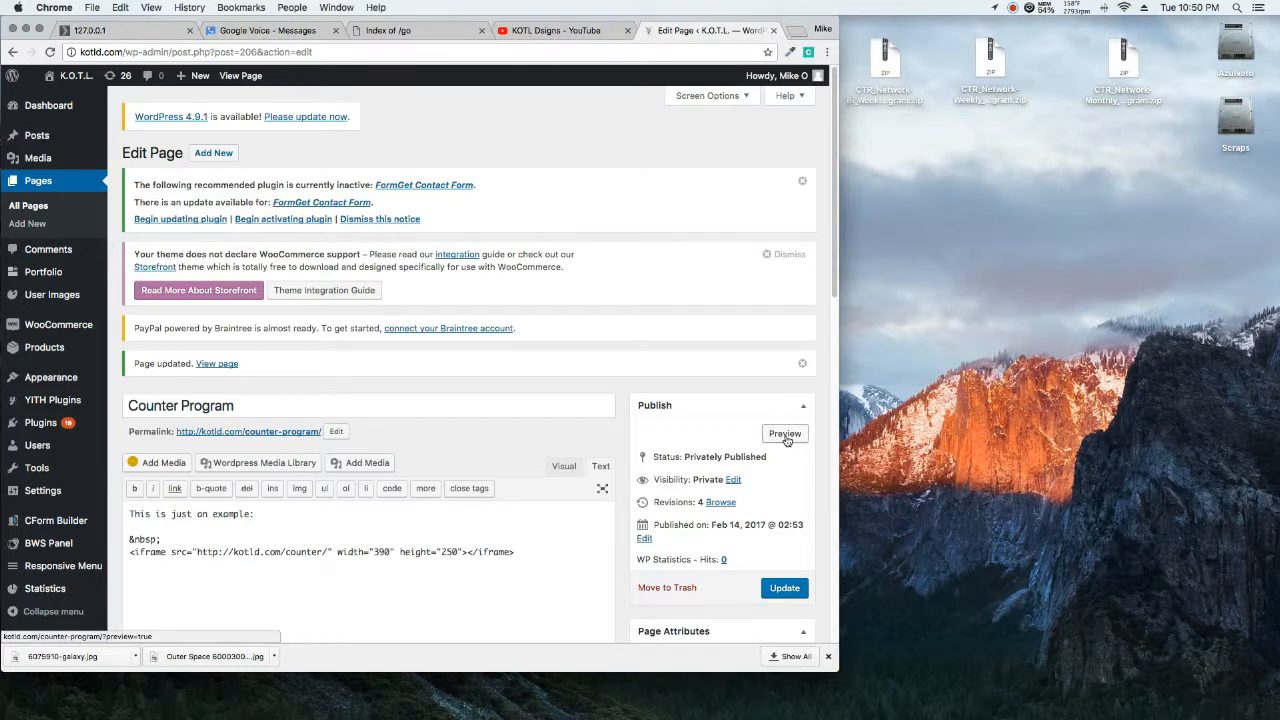
pyautogui.click(786, 435)
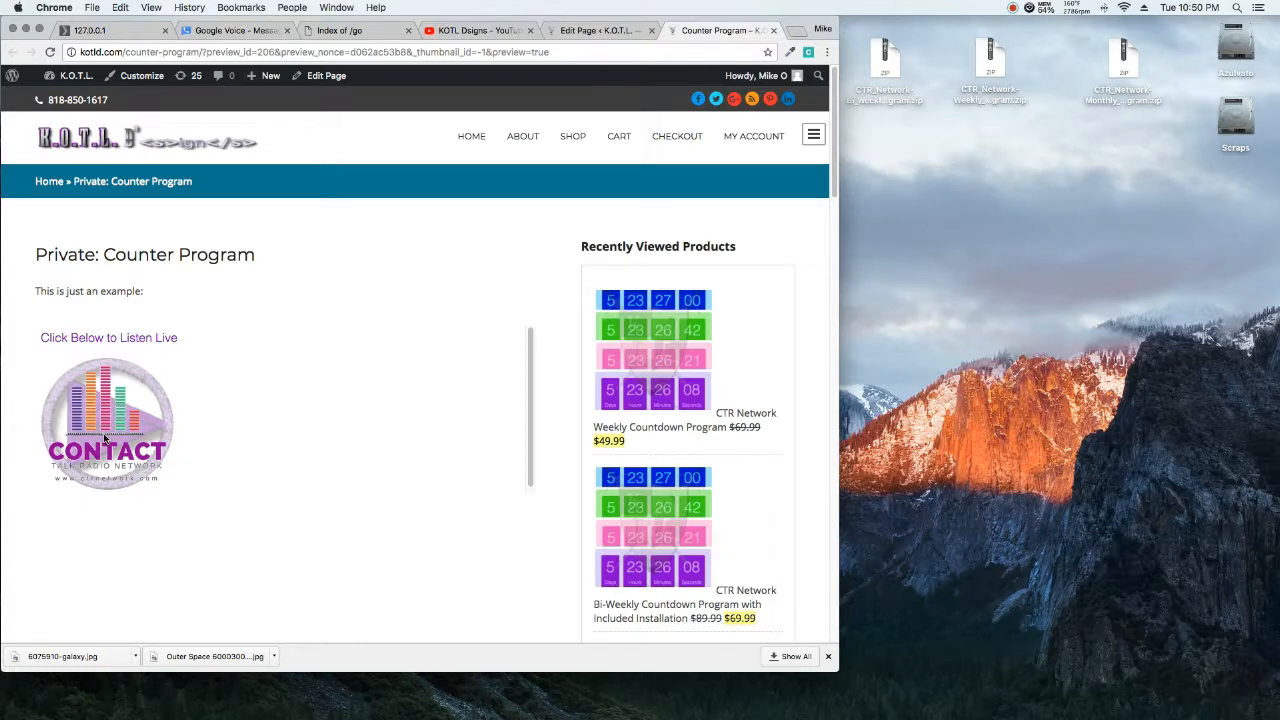
# - Launch the Listen Live popup player from the CONTACT logo in the page preview
pyautogui.click(105, 438)
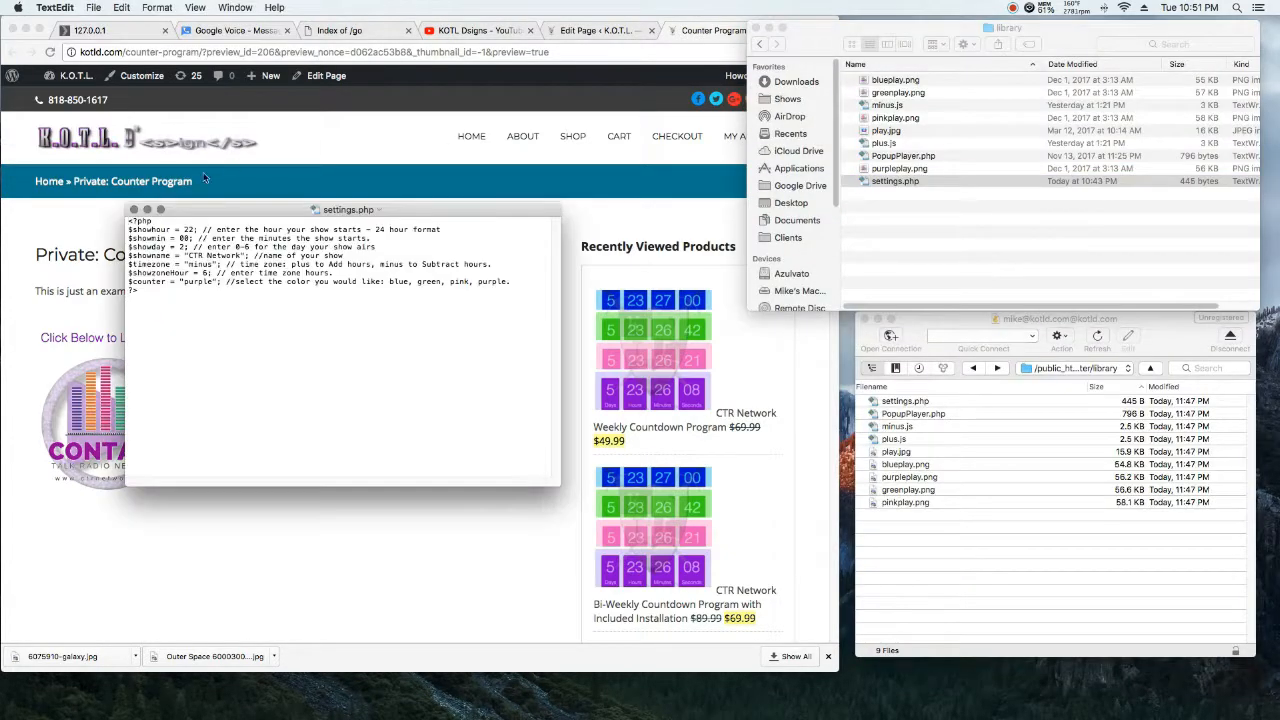
# - Change the counter colour in settings.php from purple to blue and save the file
pyautogui.moveTo(213, 209); pyautogui.dragTo(579, 304)
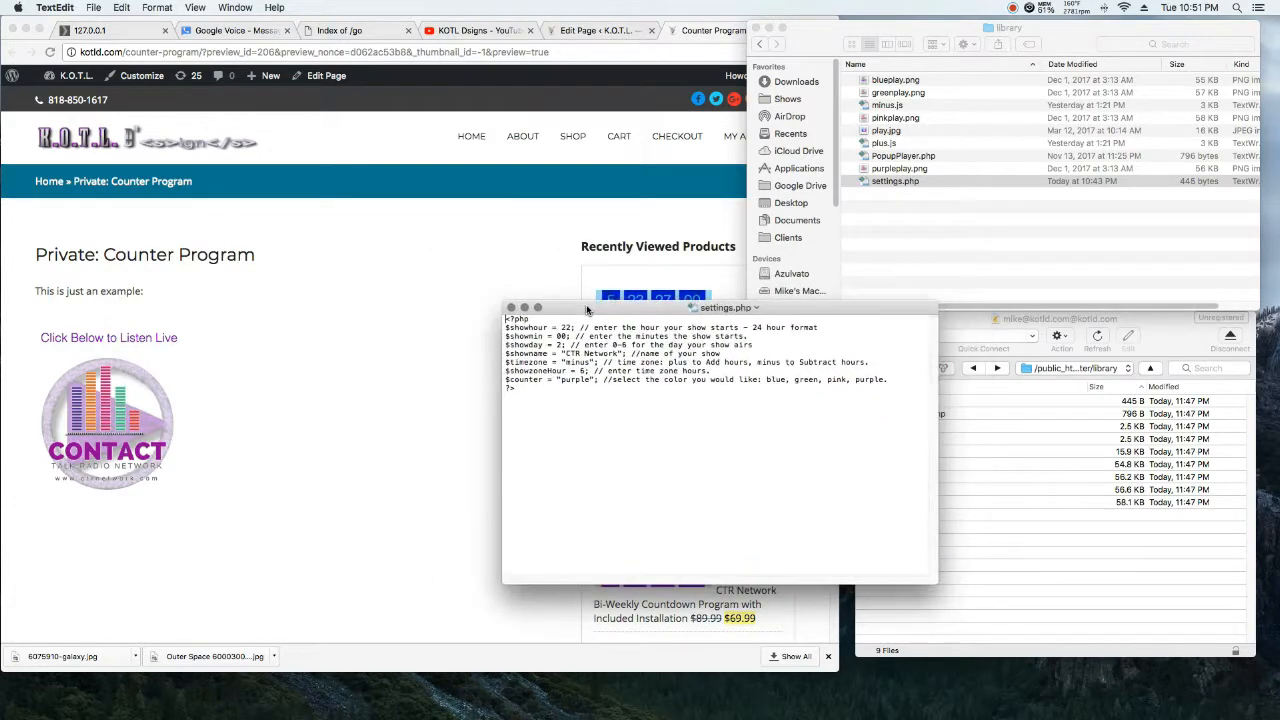
pyautogui.doubleClick(567, 372)
pyautogui.doubleClick(765, 372)
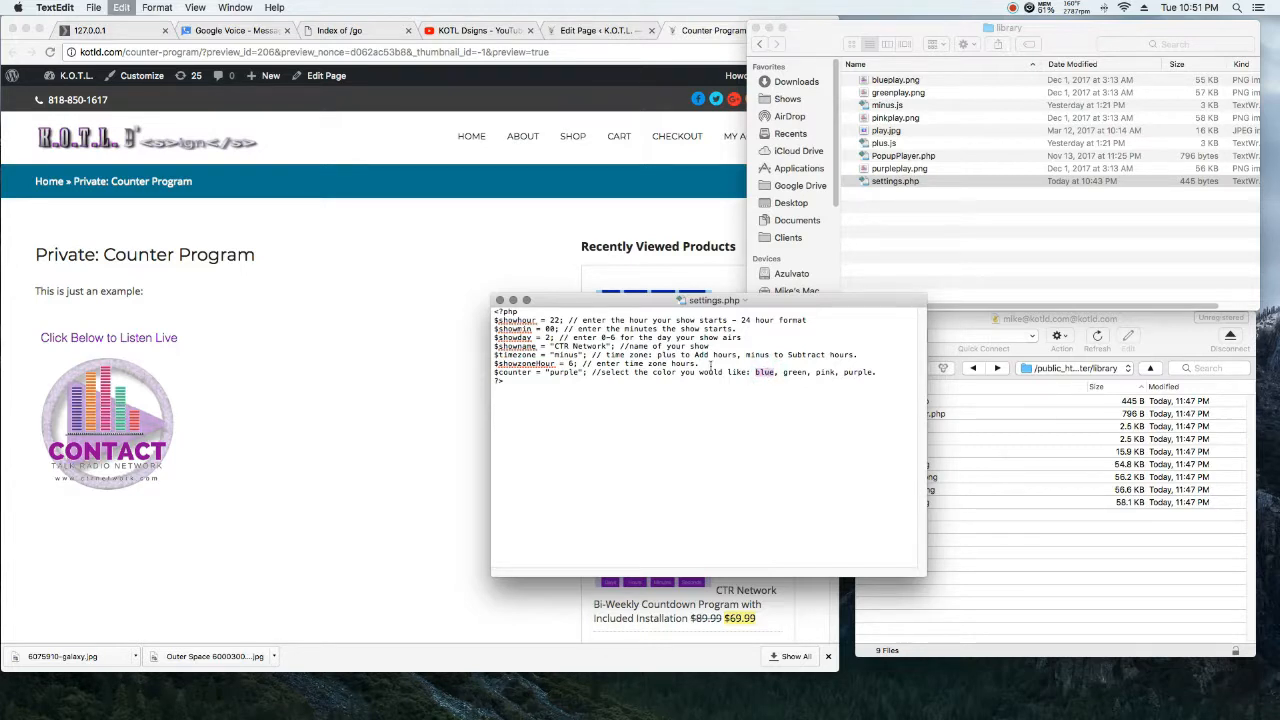
pyautogui.doubleClick(567, 372)
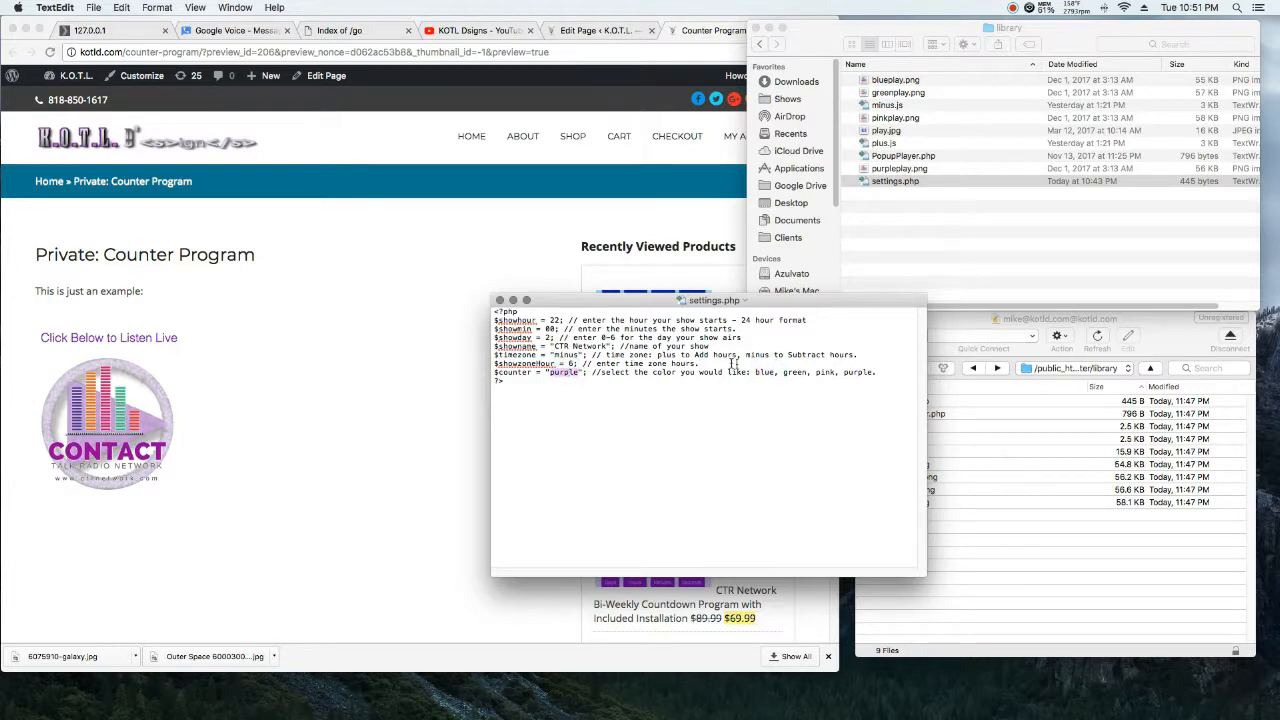
pyautogui.write('blue')
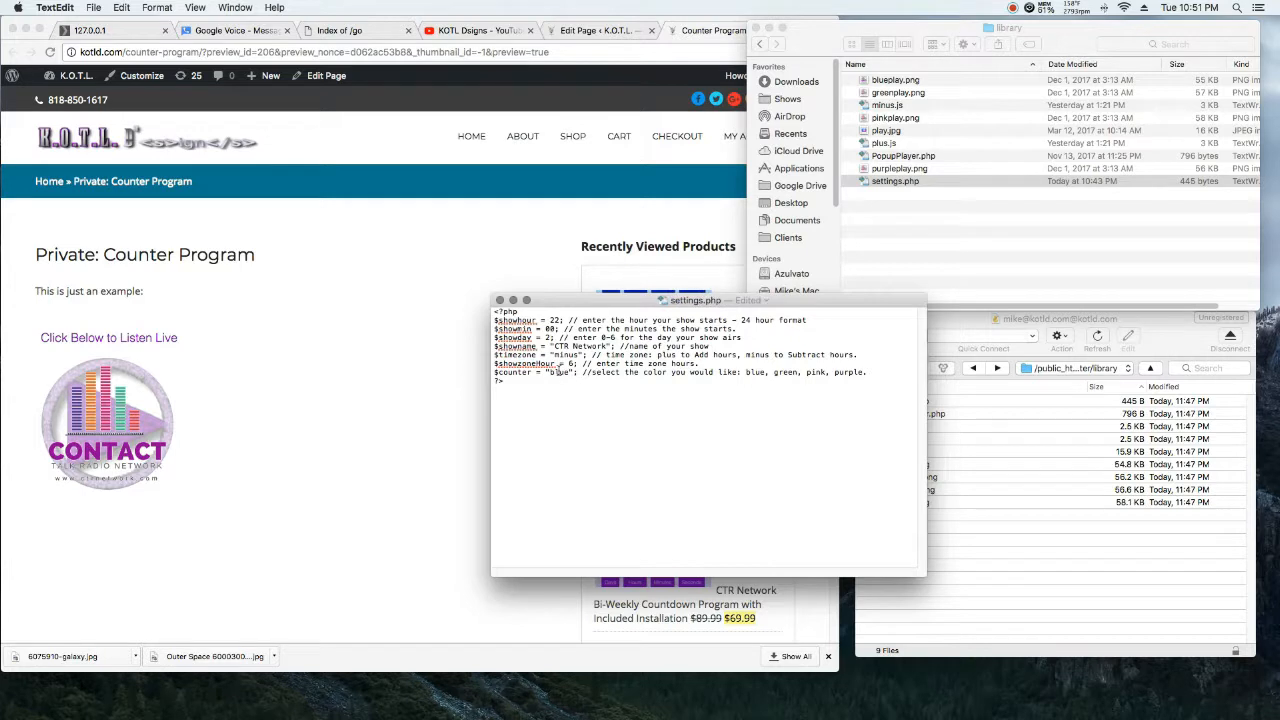
pyautogui.press('super+s')
# - Drag the saved settings.php into the server's library folder in Cyberduck
pyautogui.moveTo(895, 181); pyautogui.dragTo(1052, 578)
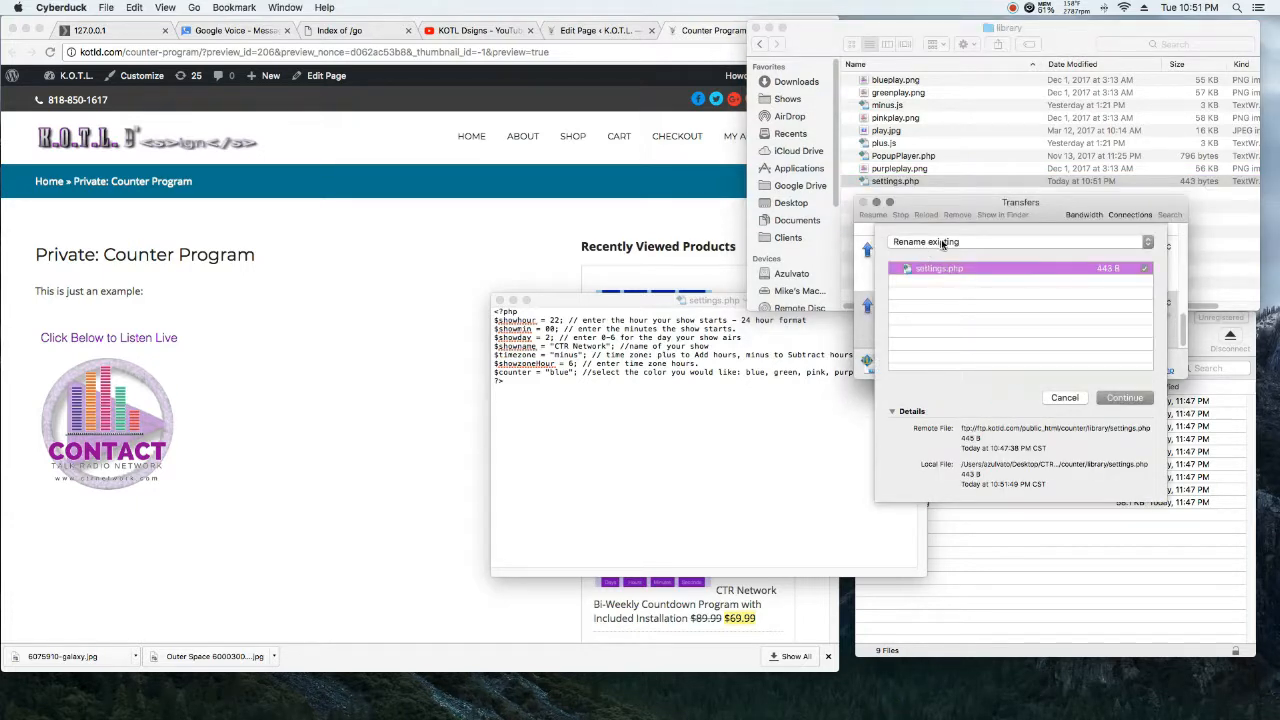
# - Confirm the settings.php upload, then reload the WordPress preview to show the blue counter
pyautogui.click(1122, 398)
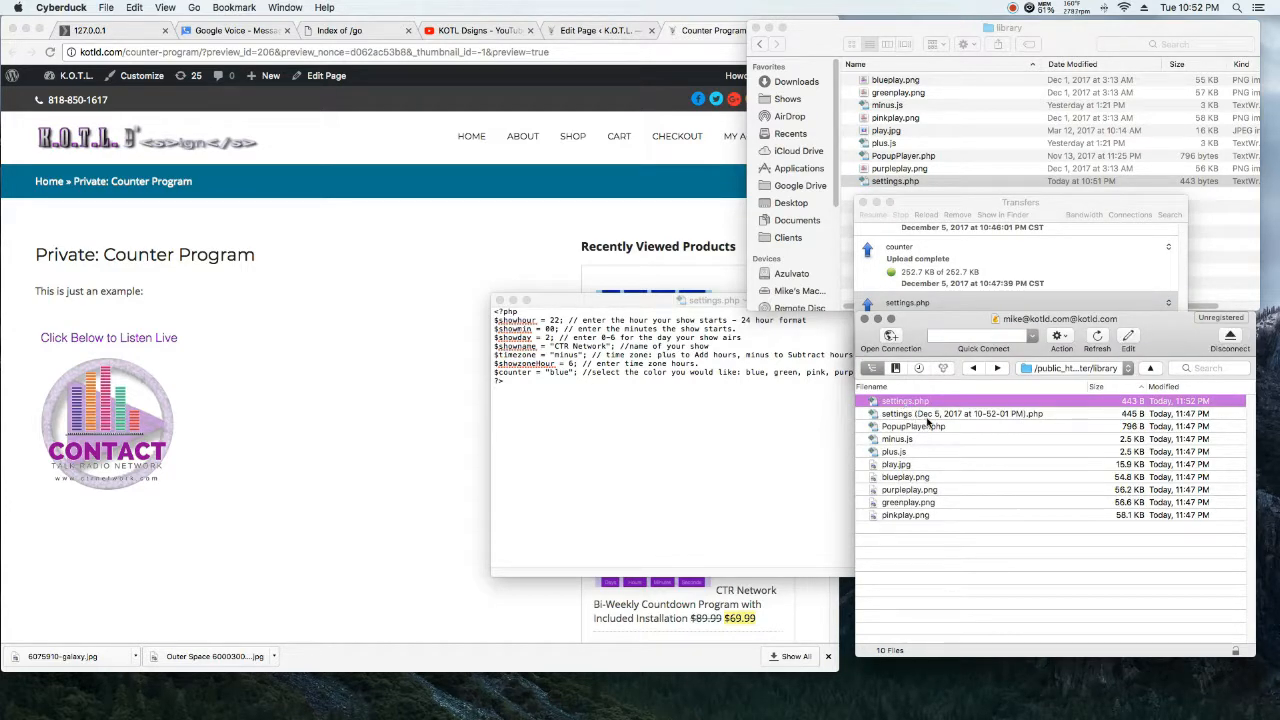
pyautogui.click(413, 369)
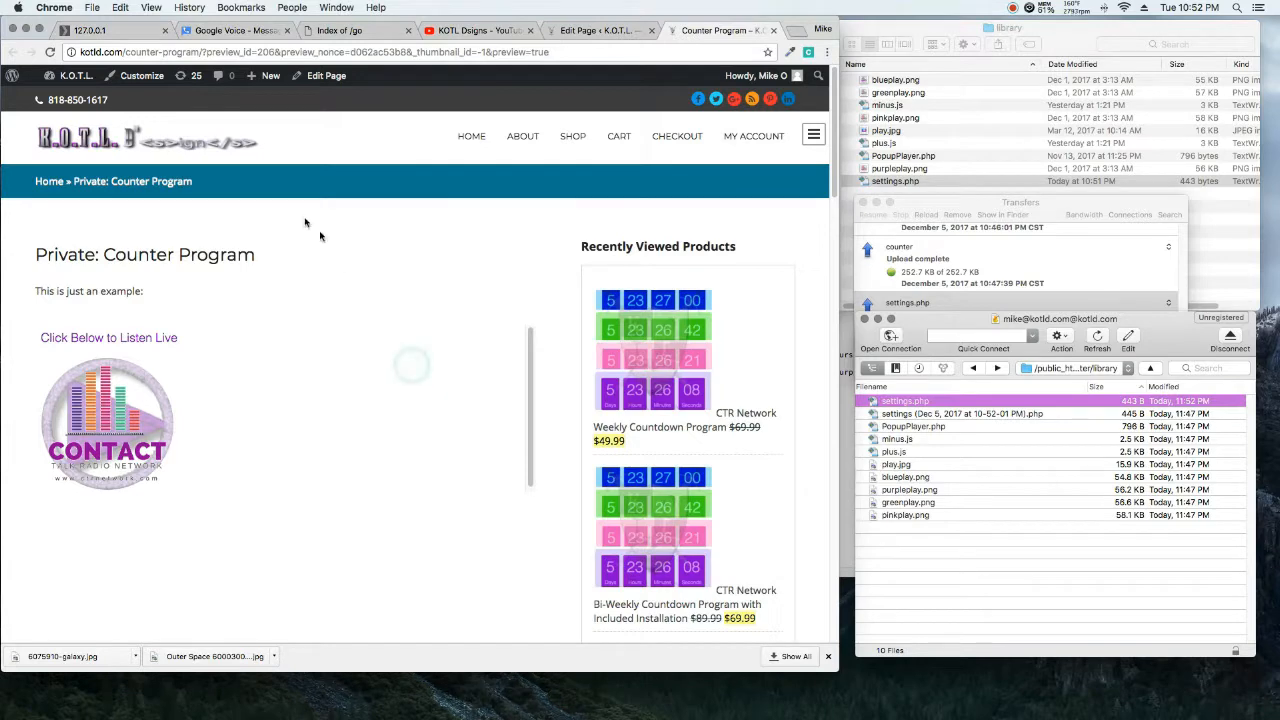
pyautogui.click(50, 51)
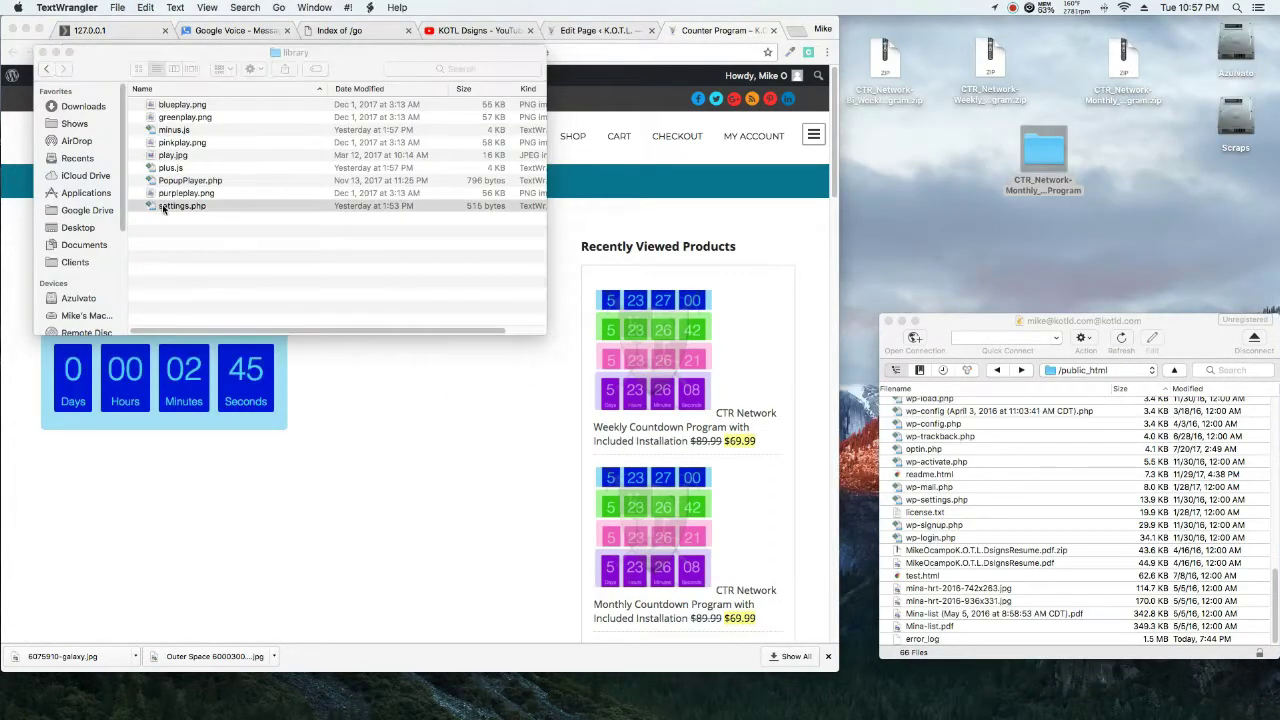
# - Reopen settings.php in TextEdit and change the show start hour from 13 to 23
pyautogui.rightClick(168, 206)
pyautogui.moveTo(200, 224)
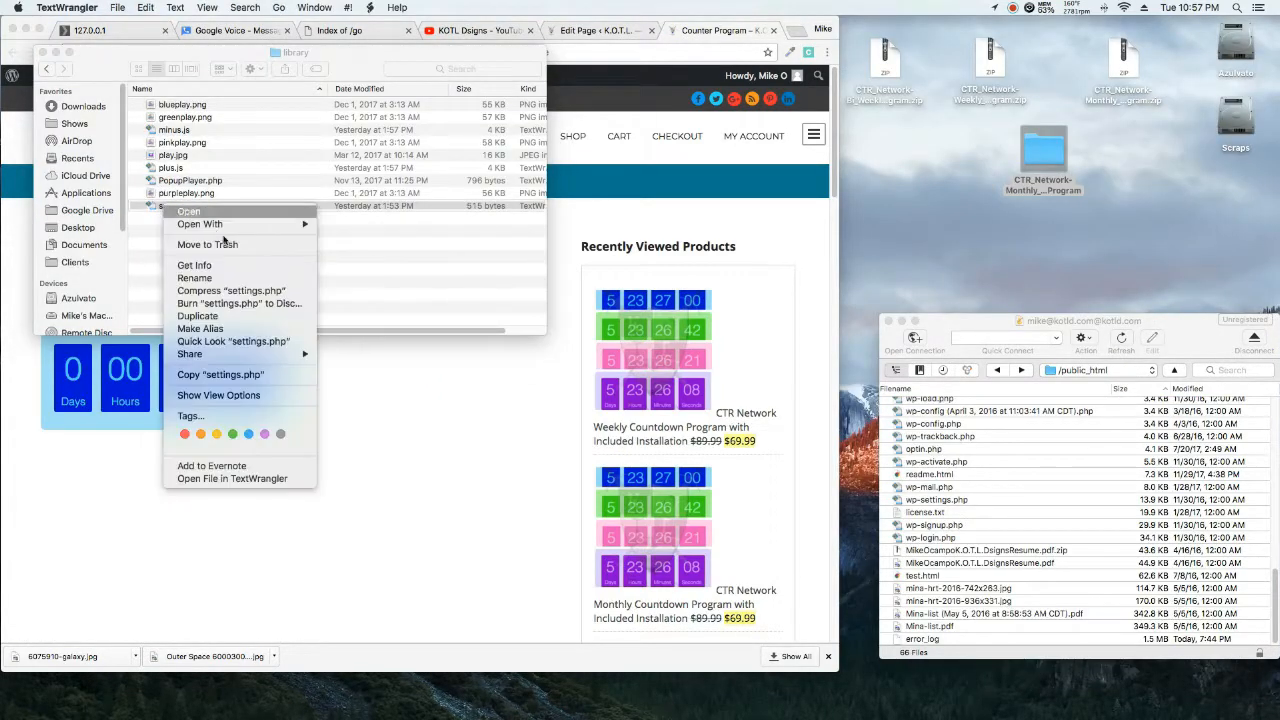
pyautogui.click(361, 260)
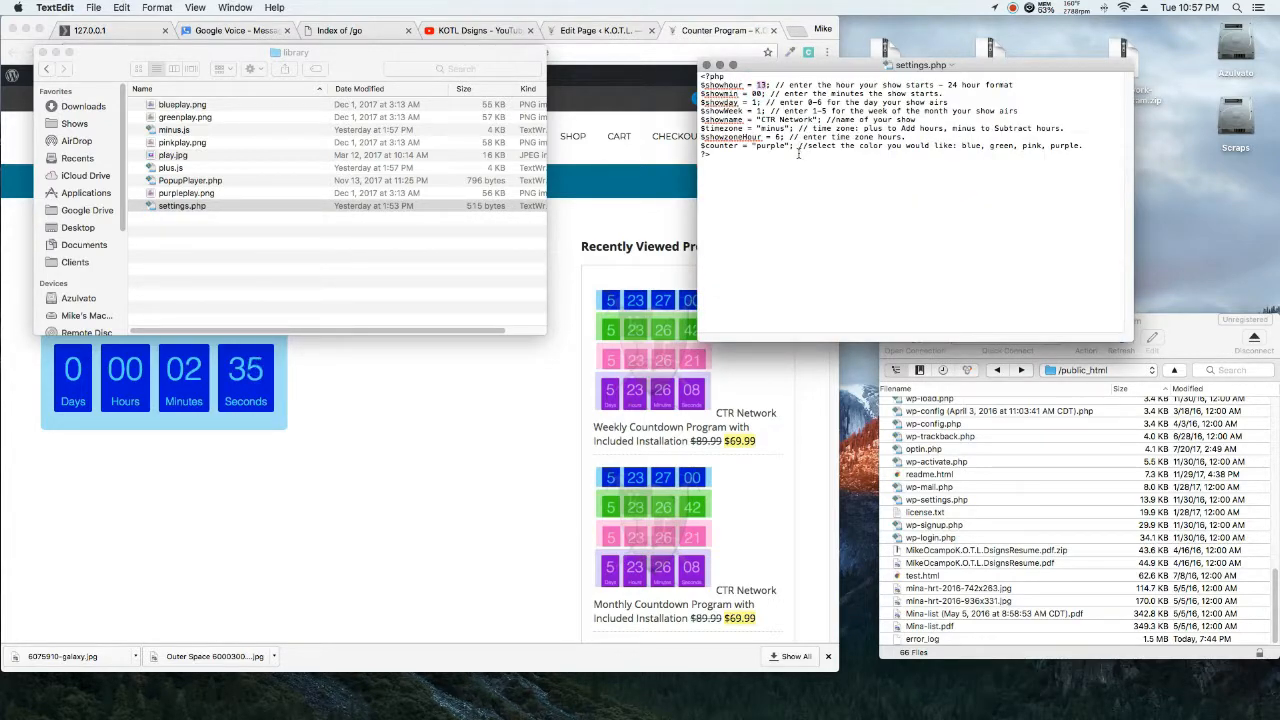
pyautogui.doubleClick(761, 85)
pyautogui.write('23')
pyautogui.doubleClick(758, 94)
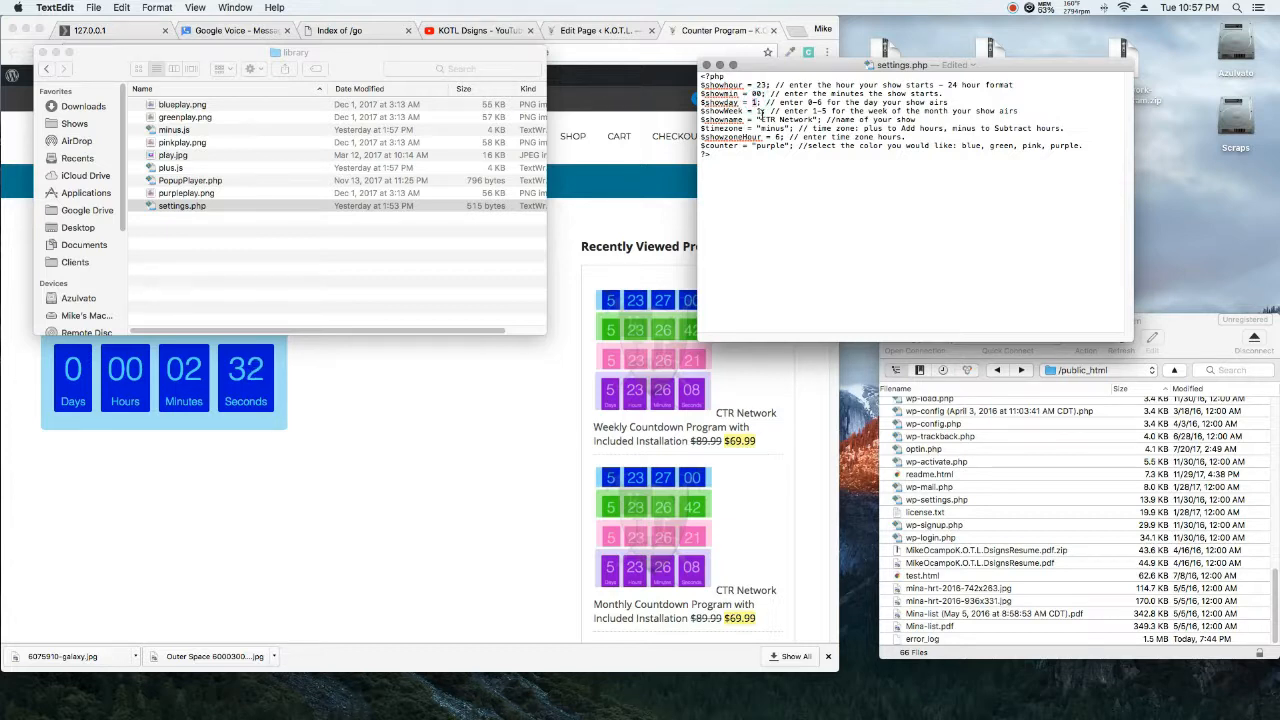